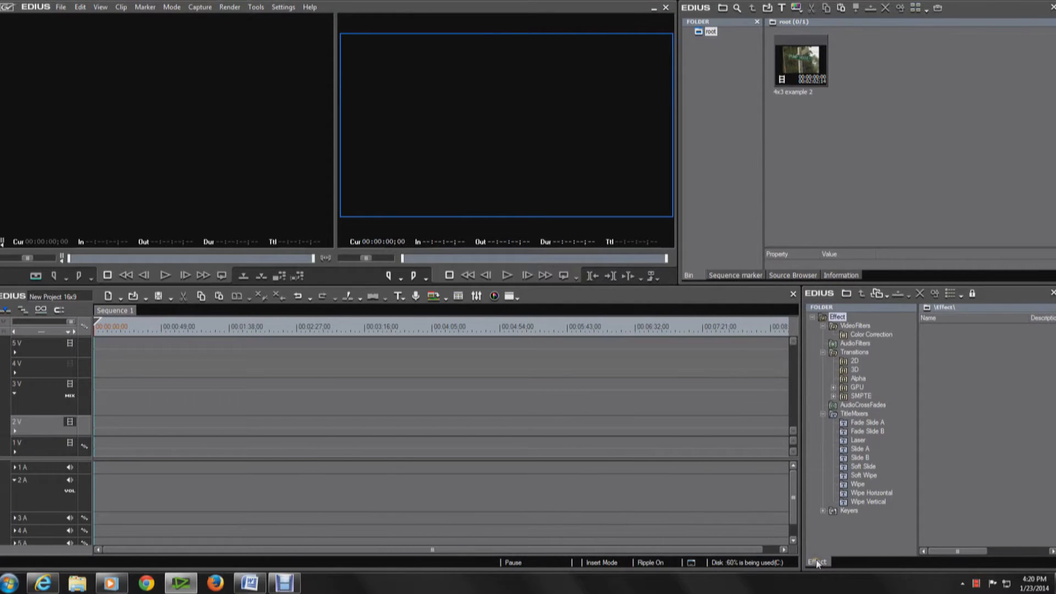
Step: Import the effect preset Blur 4x3 Wings.tpd from the Permanent Video folder on the rawvideorepository (Z:) drive into the Effect root folder
right_click(837, 318)
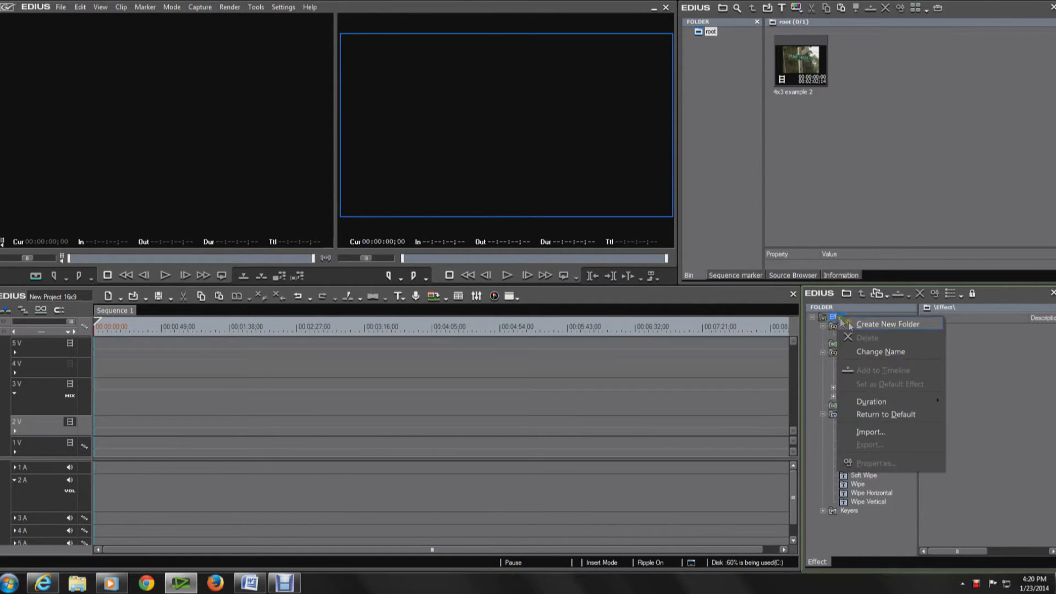
click(871, 436)
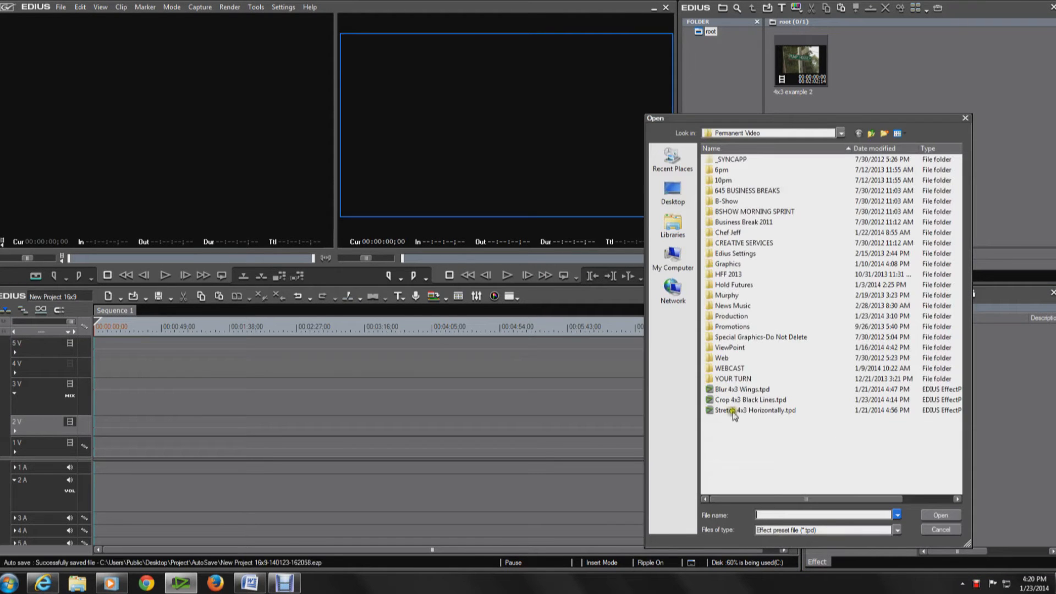
click(672, 257)
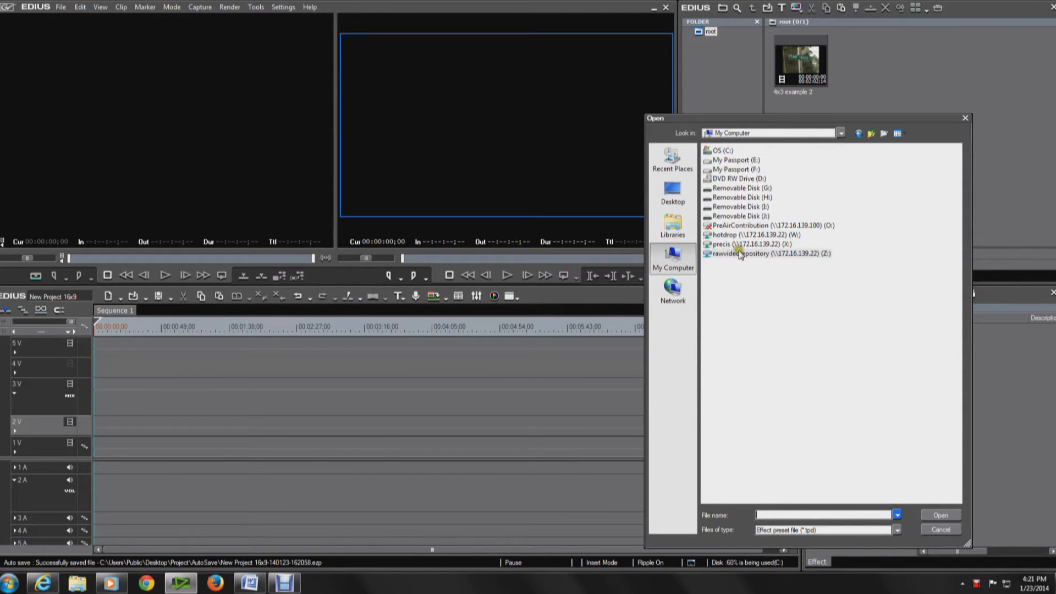
double_click(763, 254)
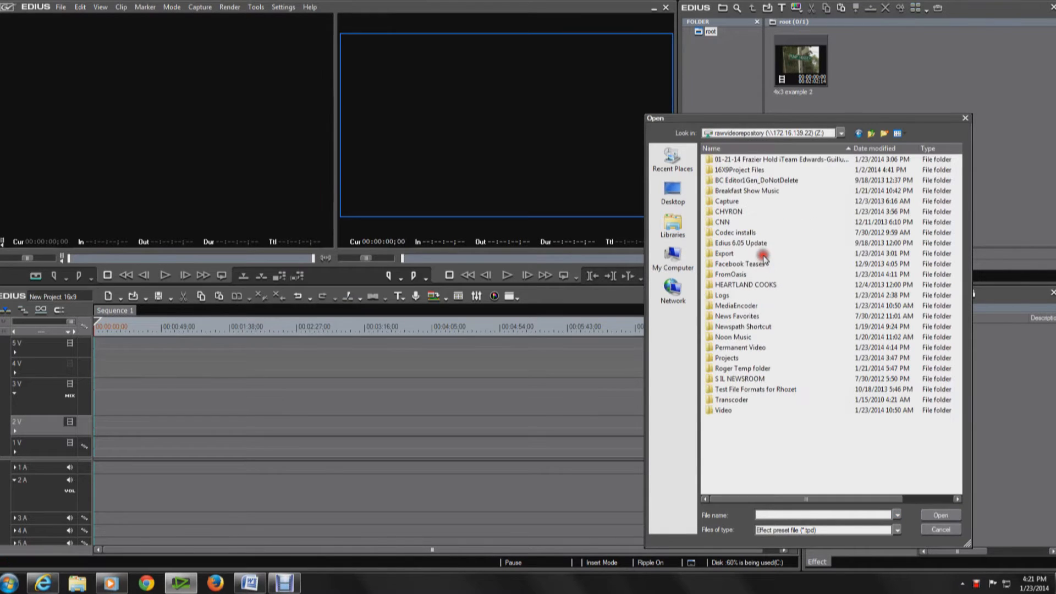
double_click(760, 349)
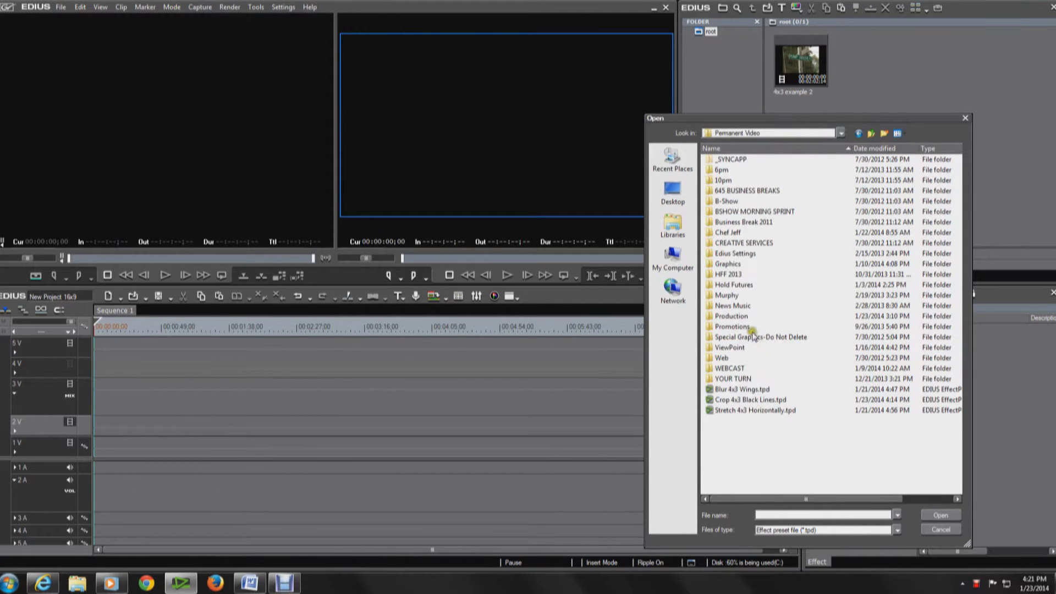
double_click(727, 391)
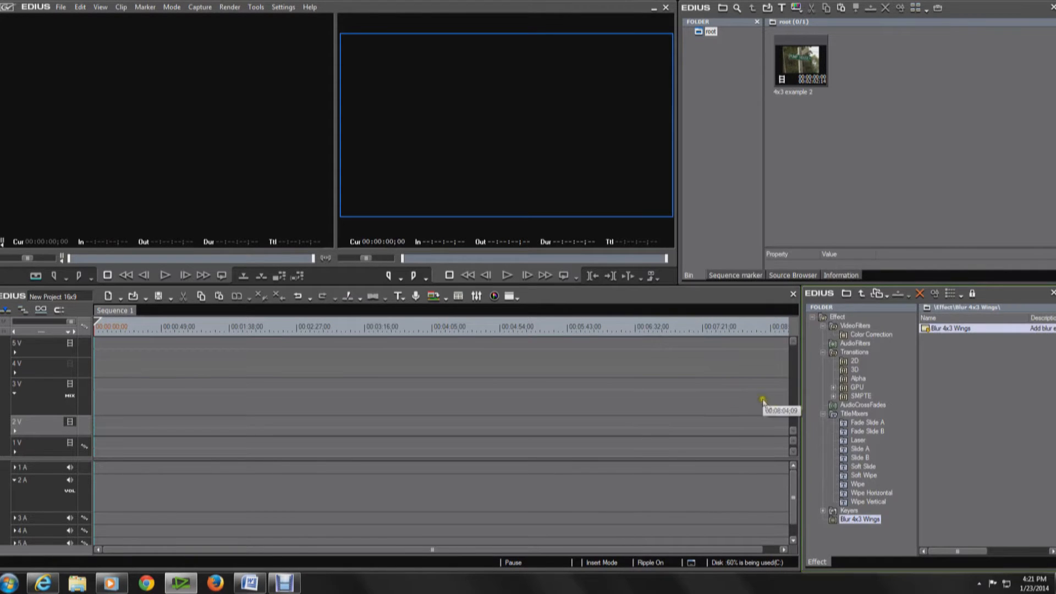
Step: Import the effect preset Stretch 4x3 Horizontally.tpd from the Permanent Video folder into the Effect root folder
click(837, 318)
right_click(837, 318)
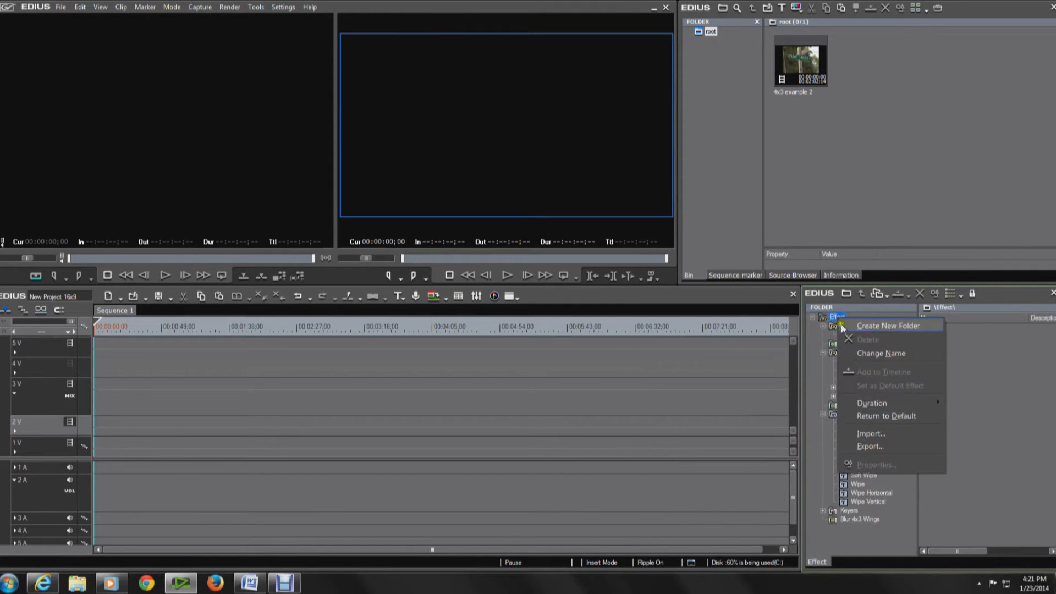
click(866, 433)
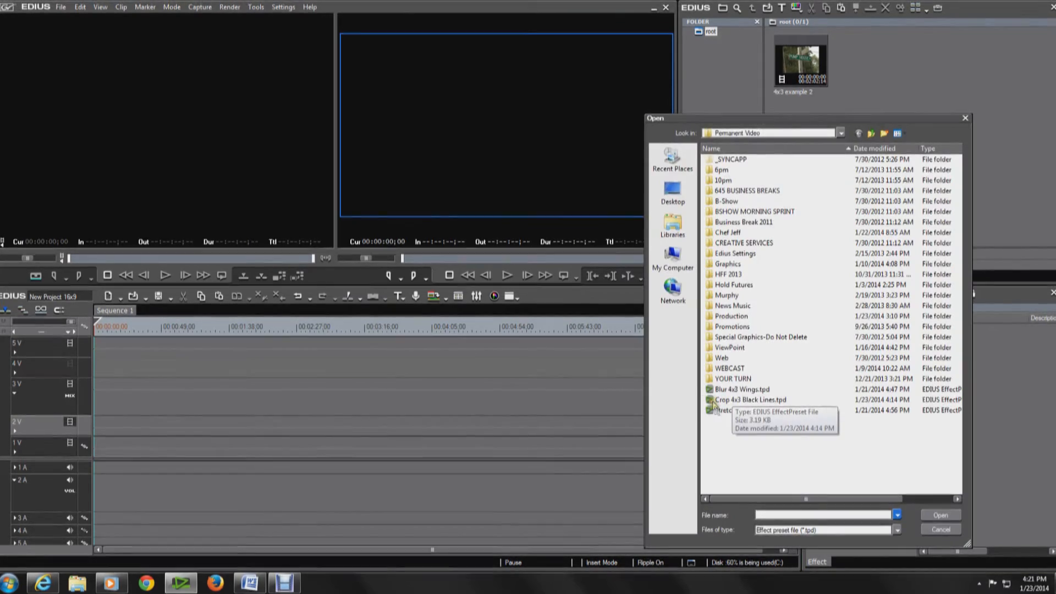
click(769, 412)
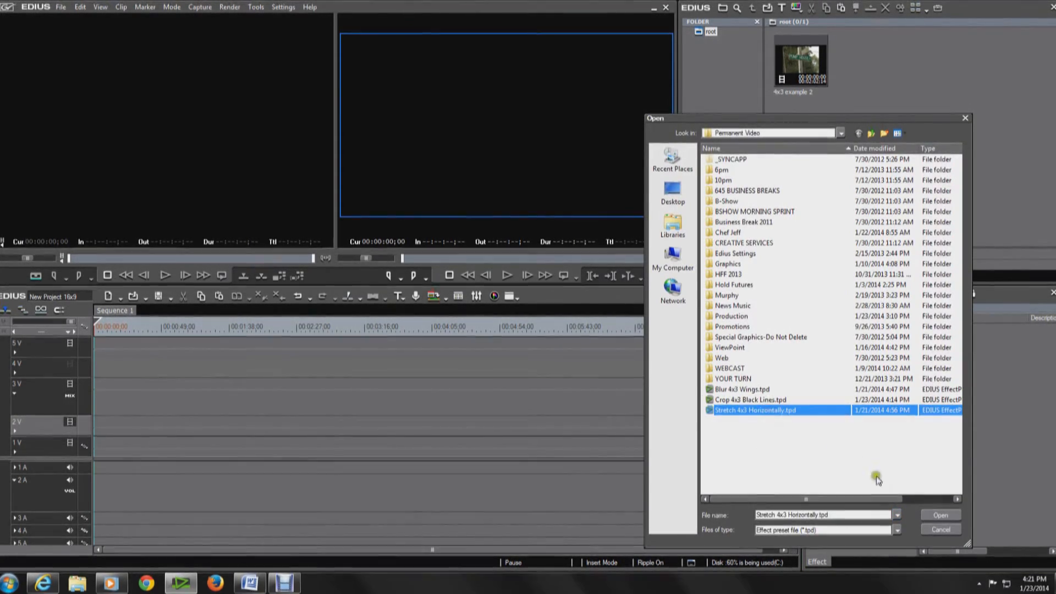
click(939, 515)
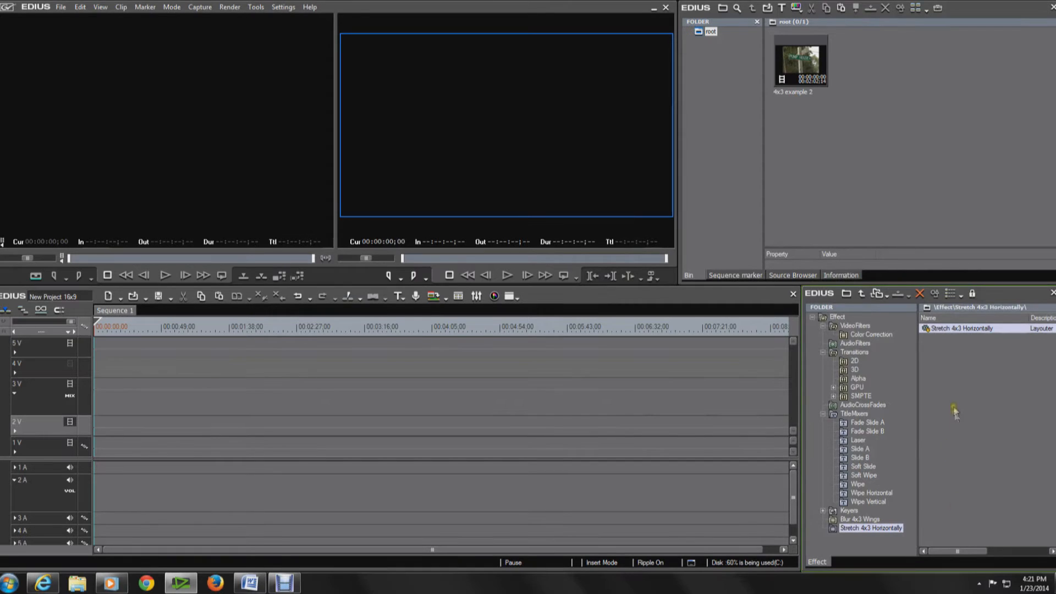
Step: Import the effect preset Crop 4x3 Black Lines.tpd from the Permanent Video folder into the Effect root folder
right_click(837, 321)
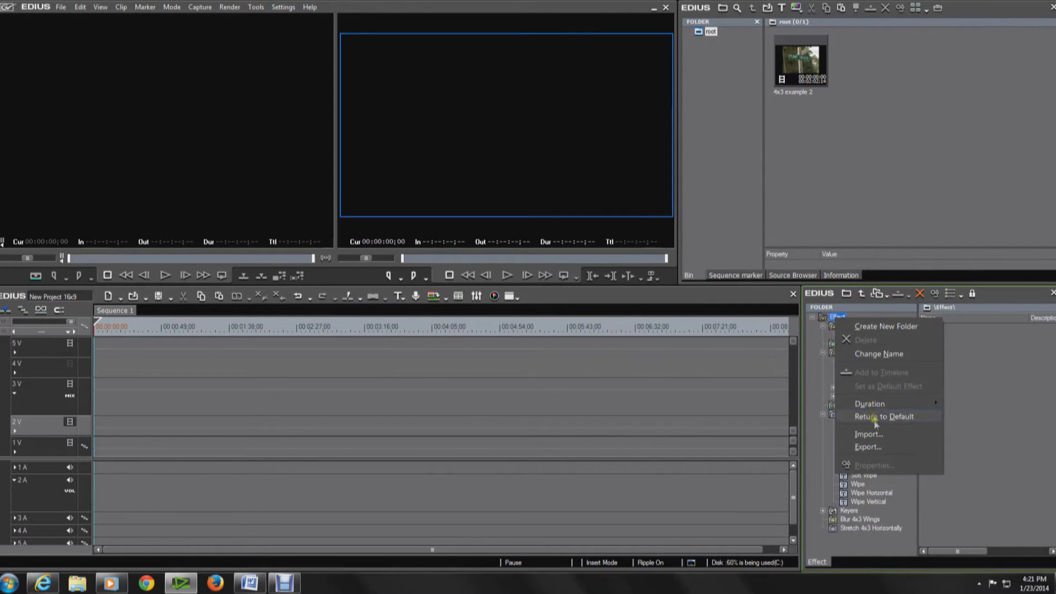
click(874, 436)
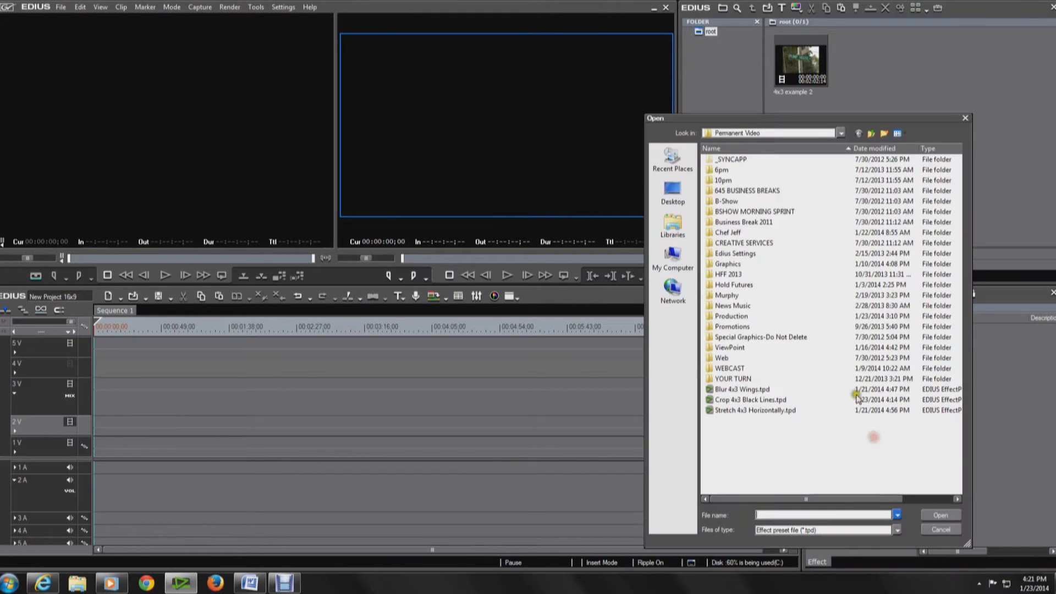
click(728, 400)
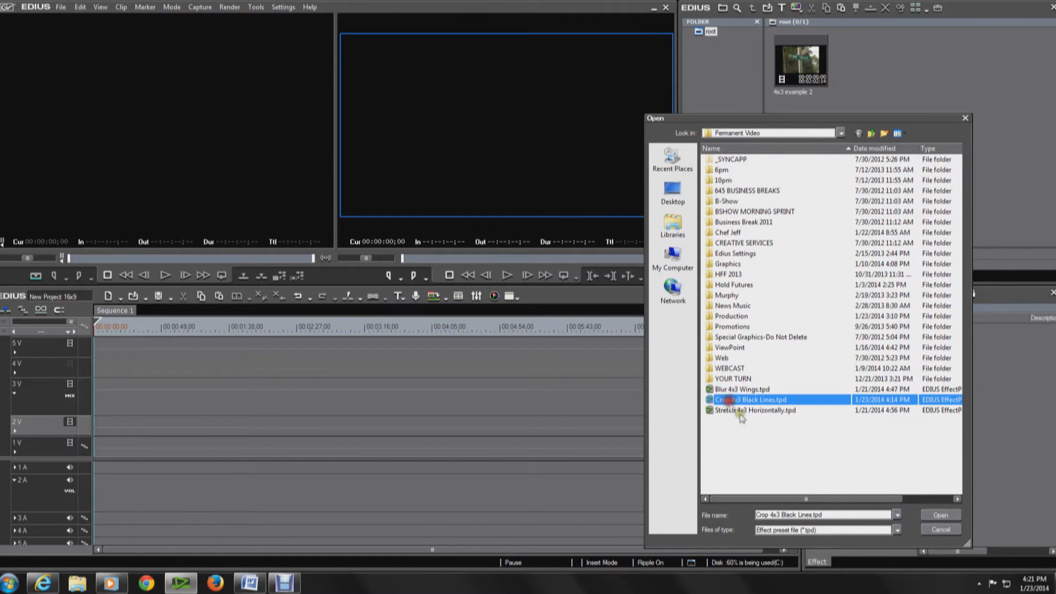
click(942, 515)
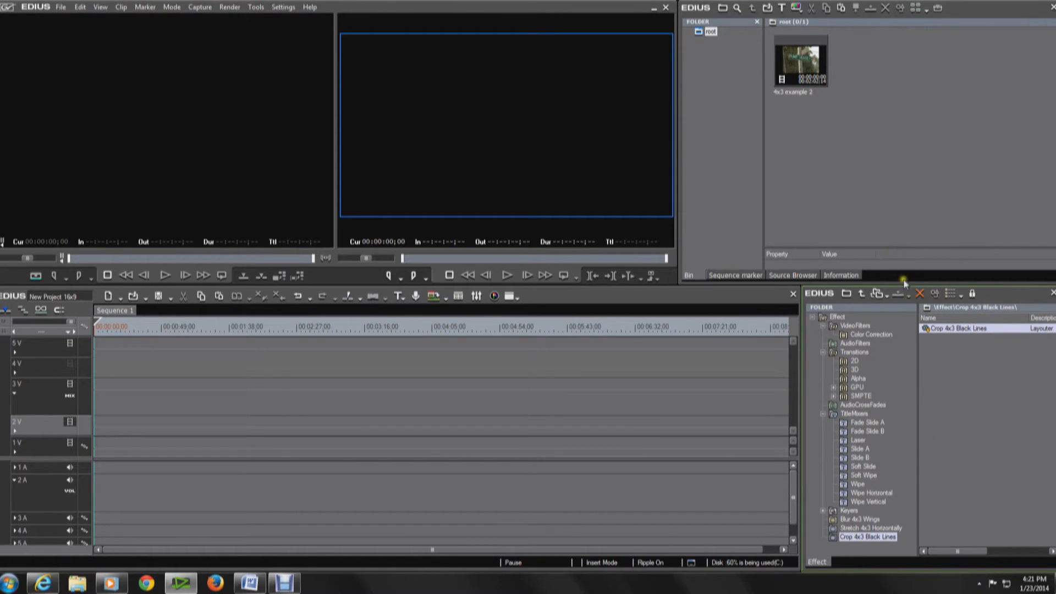
Step: Place the bin clip 4x3 example 2 at the start of video track 1V with its audio on 1A and 2A
click(801, 77)
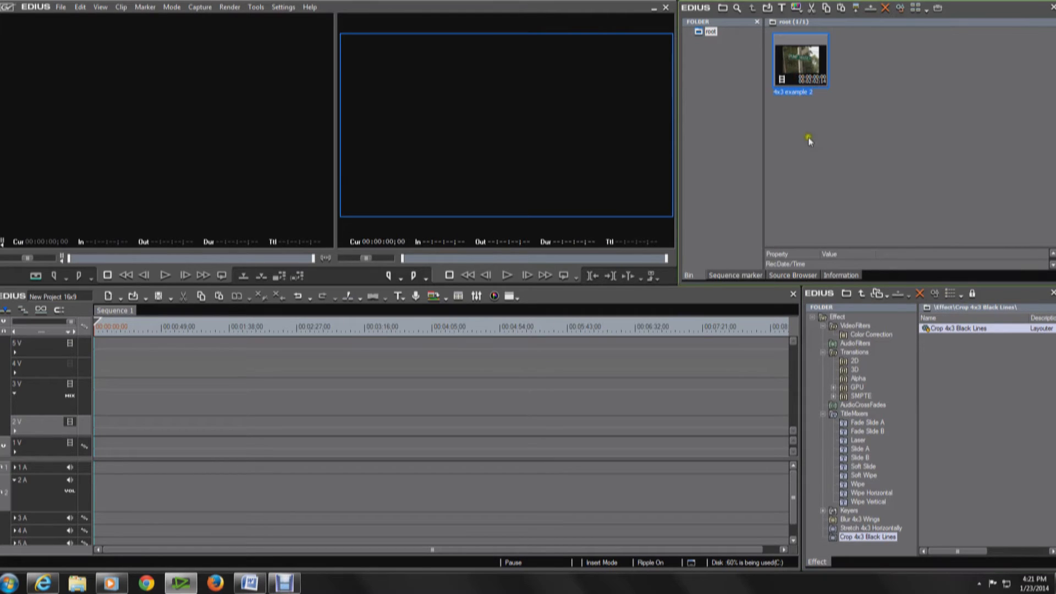
drag(802, 70, 159, 442)
drag(270, 445, 200, 452)
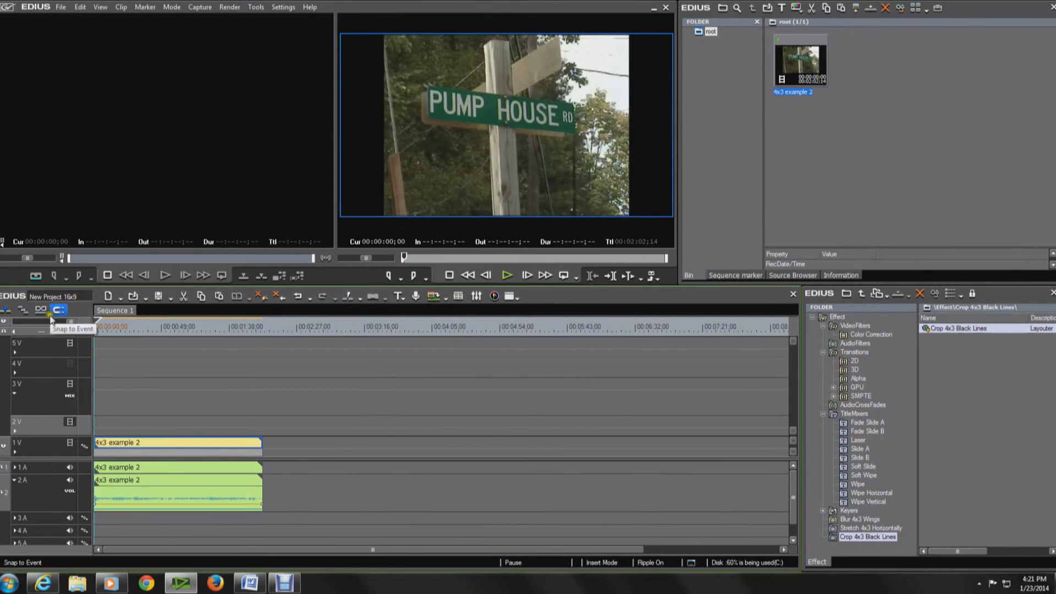
Step: Set the timeline to overwrite mode and turn off ripple mode and group/link mode
click(5, 312)
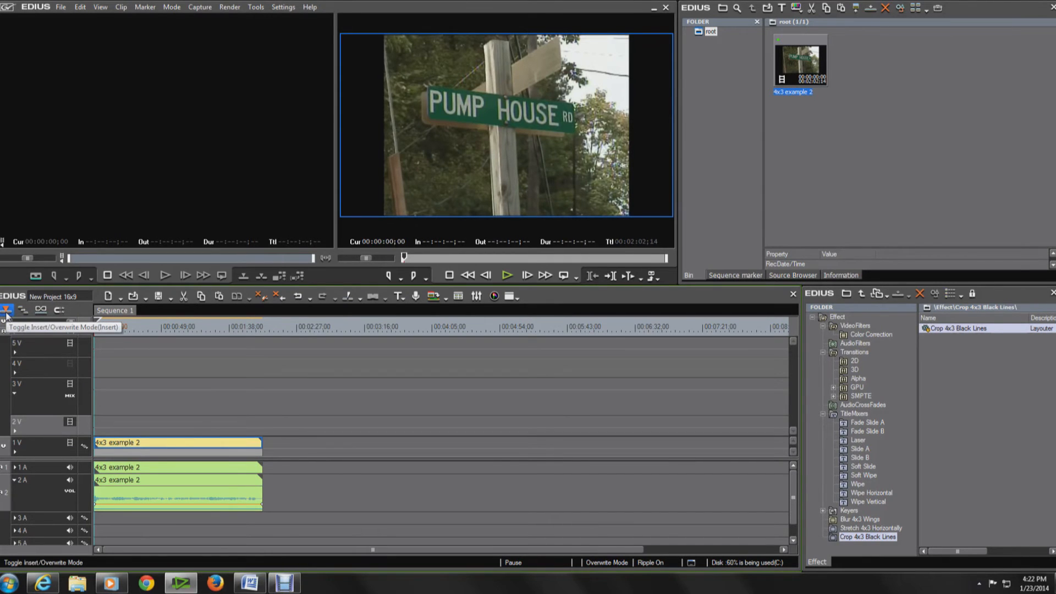
click(23, 310)
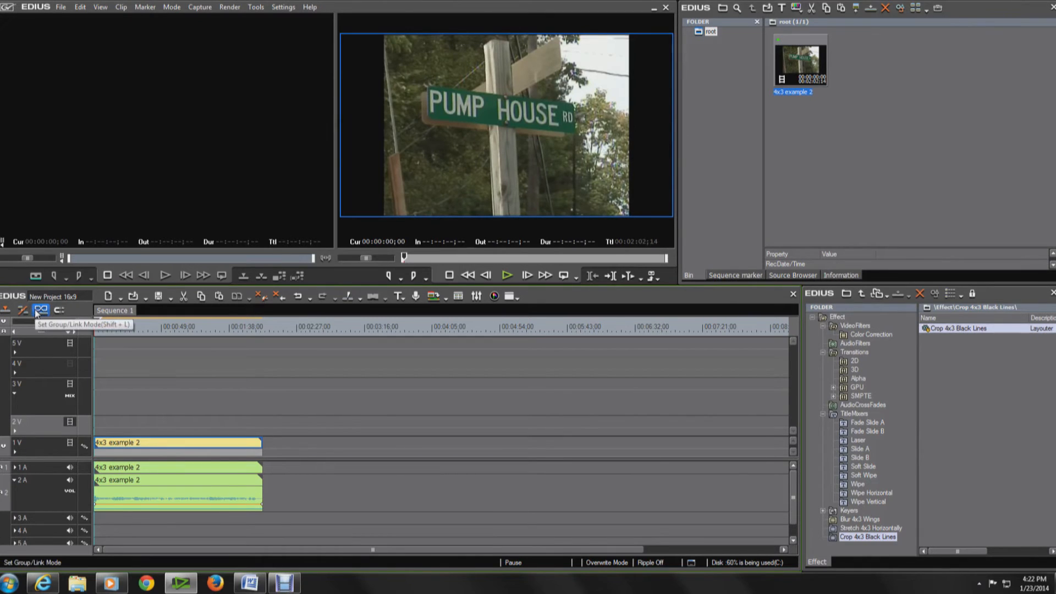
click(36, 311)
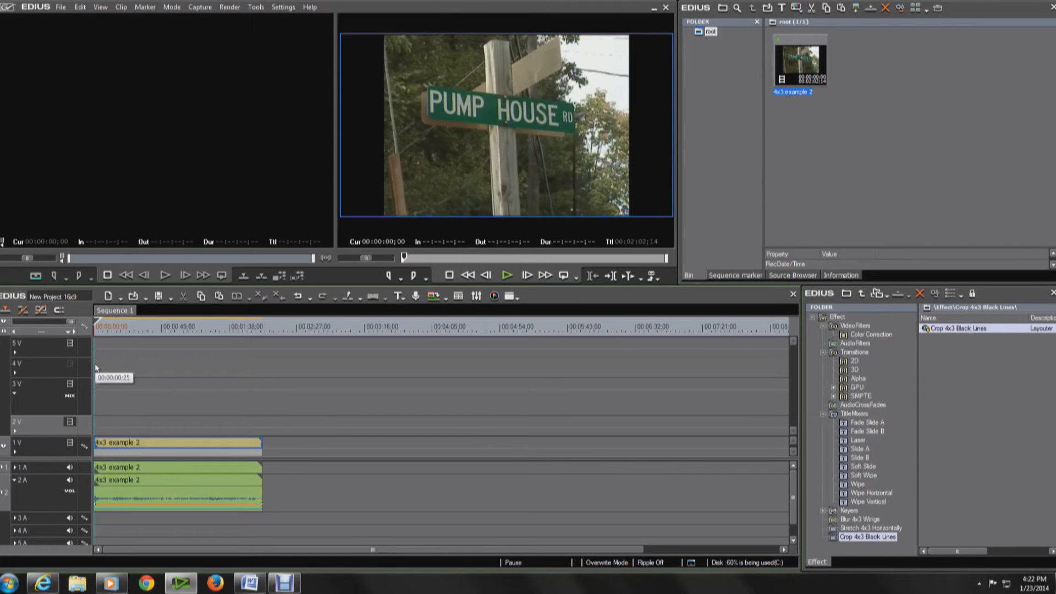
Step: Copy only the video of 4x3 example 2 on track 1V and paste it at the start of track 2V
click(113, 448)
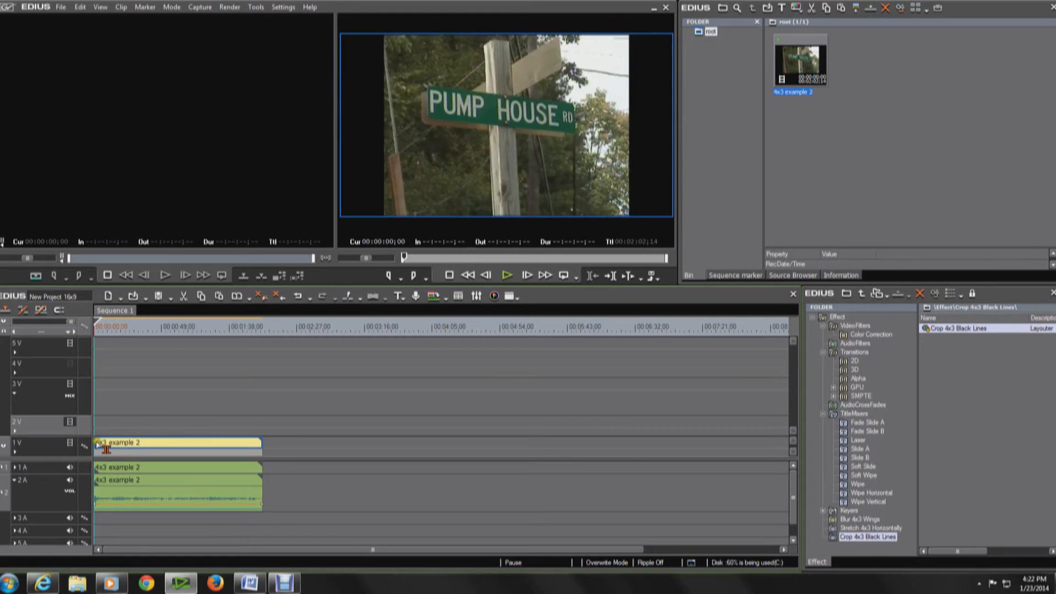
click(38, 446)
click(138, 444)
right_click(138, 442)
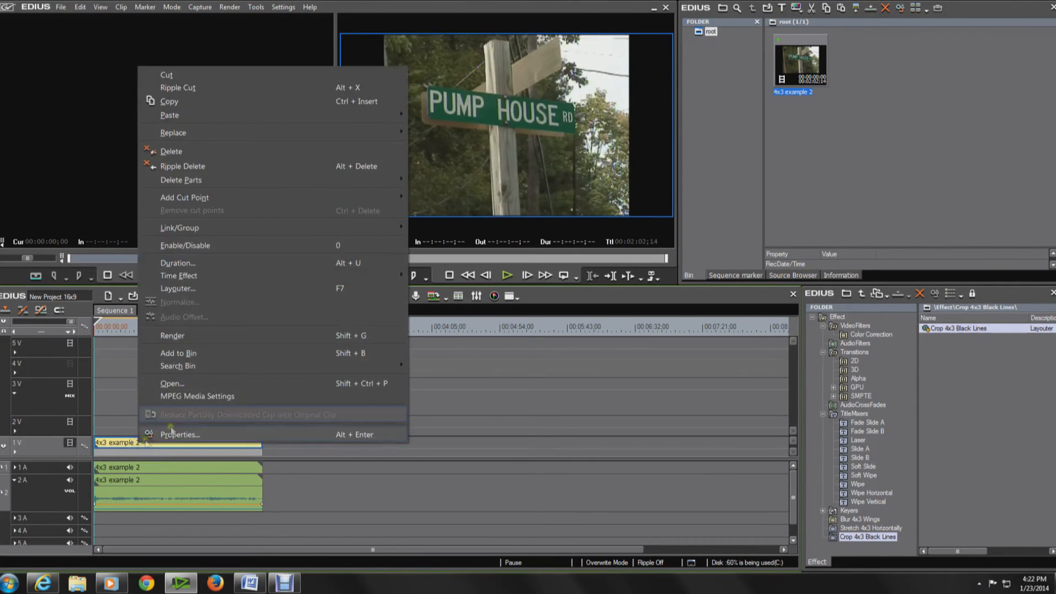
click(192, 102)
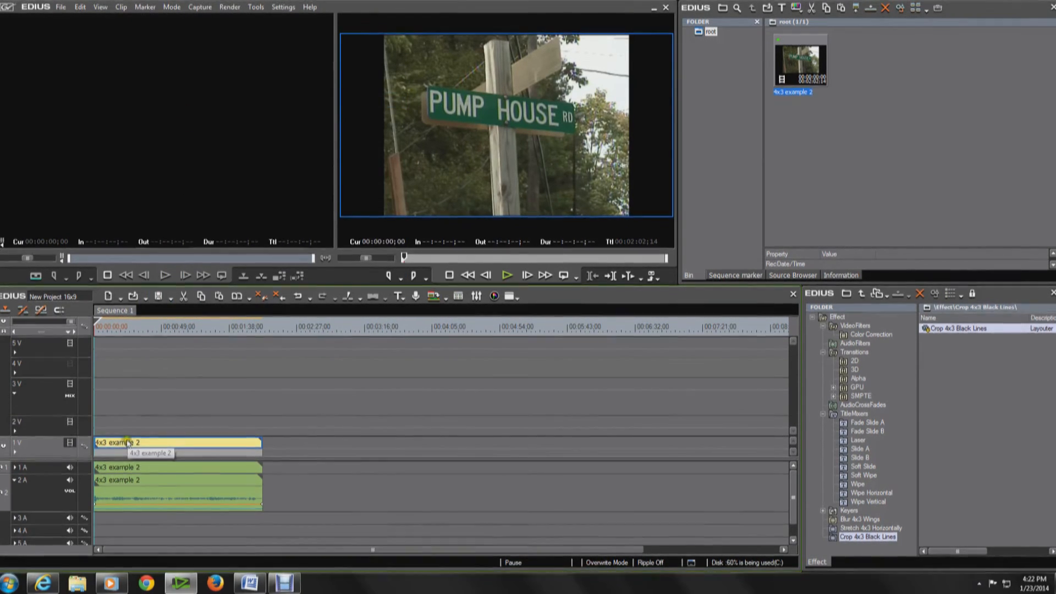
click(39, 426)
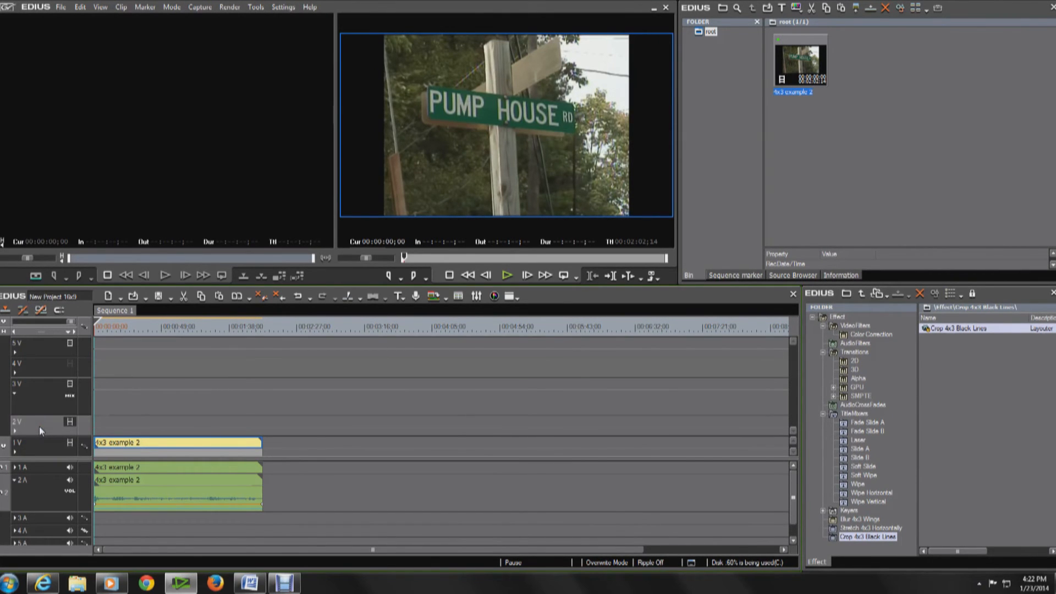
right_click(110, 429)
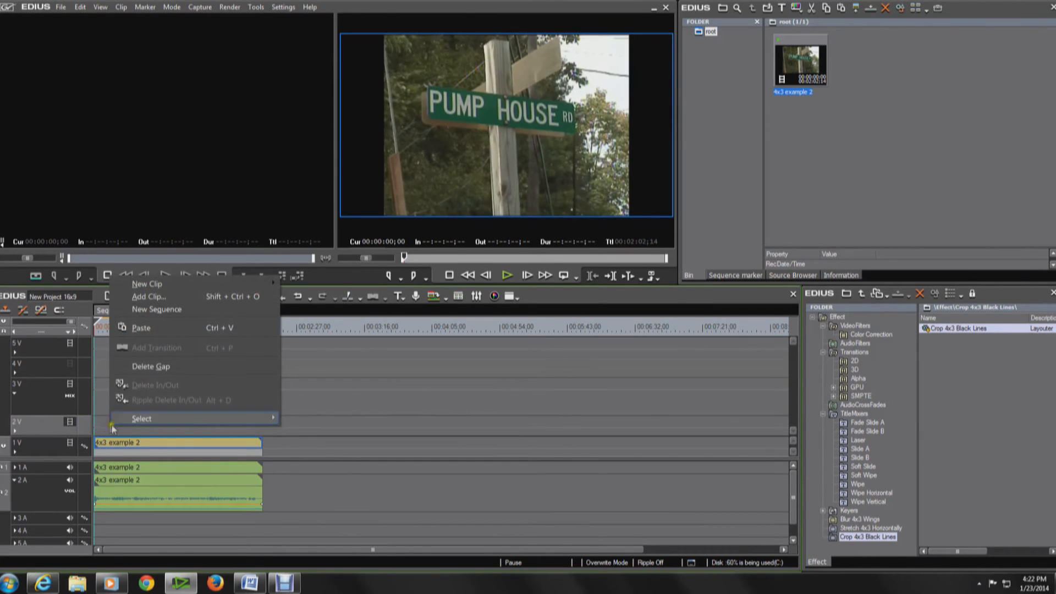
click(160, 329)
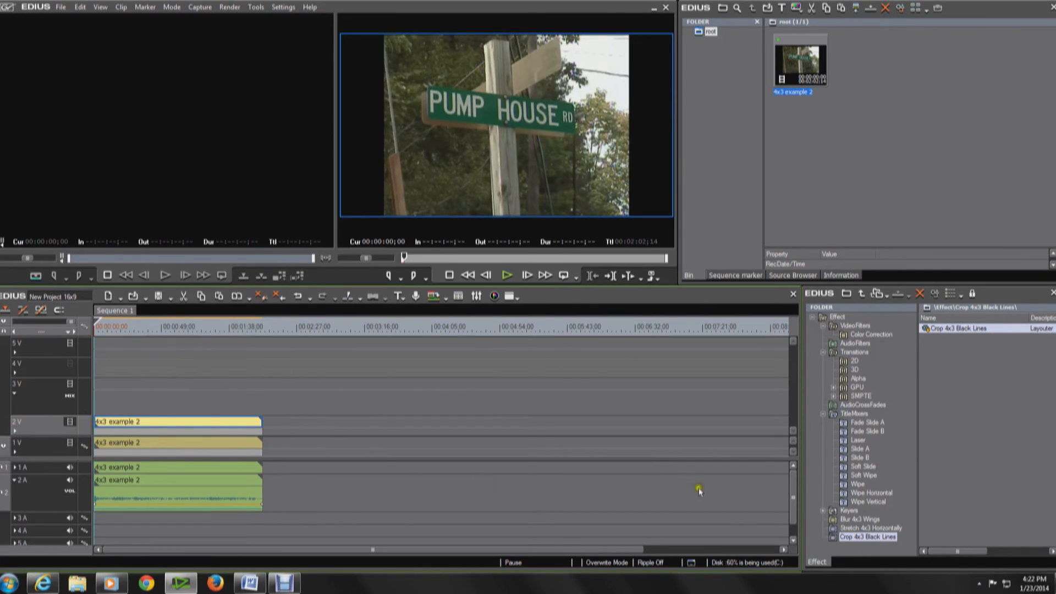
Step: Apply the Blur 4x3 Wings and Stretch 4x3 Horizontally presets to the clip on track 1V
click(853, 520)
drag(853, 521, 211, 446)
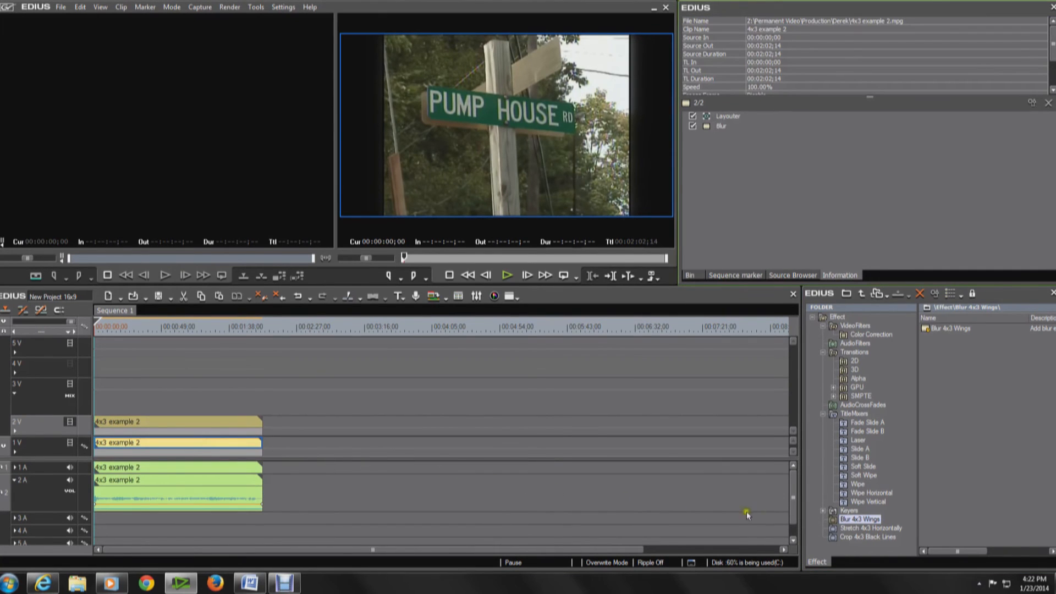
click(845, 529)
drag(845, 531, 185, 445)
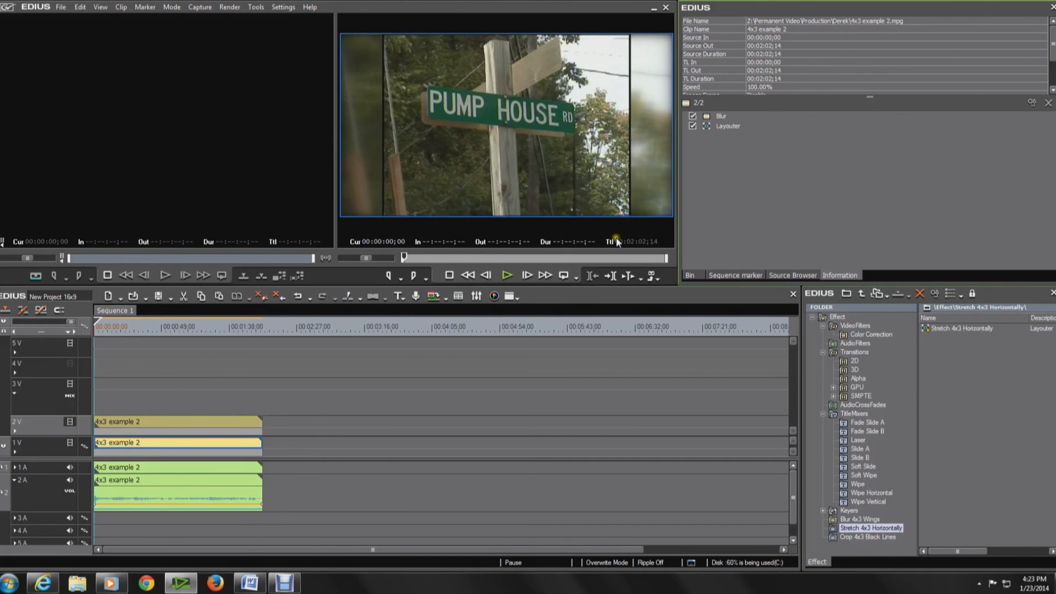
Step: Apply the Crop 4x3 Black Lines preset to the copied clip on track 2V
drag(873, 536, 229, 426)
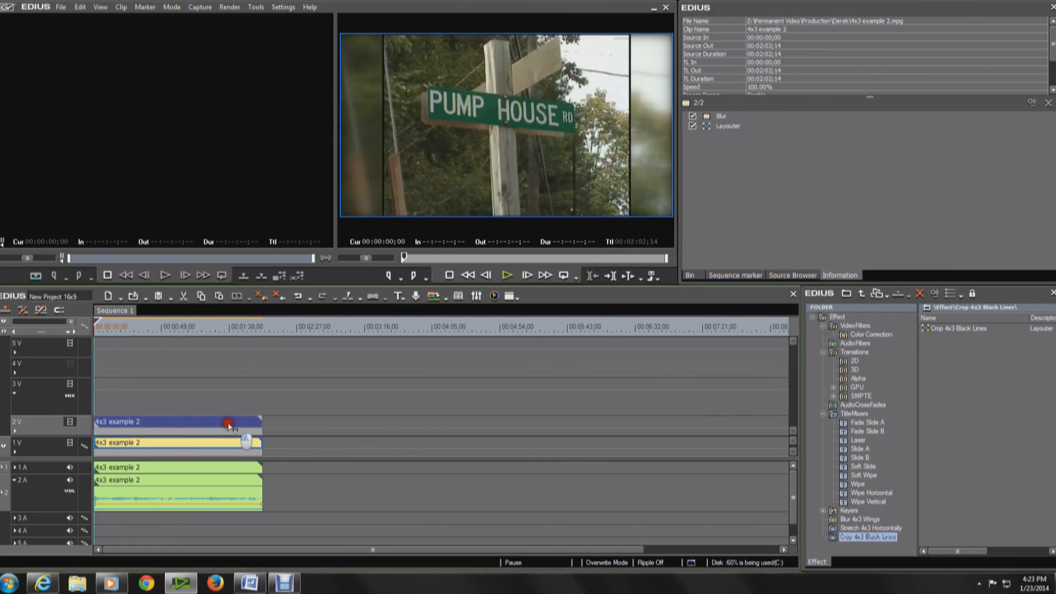
drag(228, 427, 228, 426)
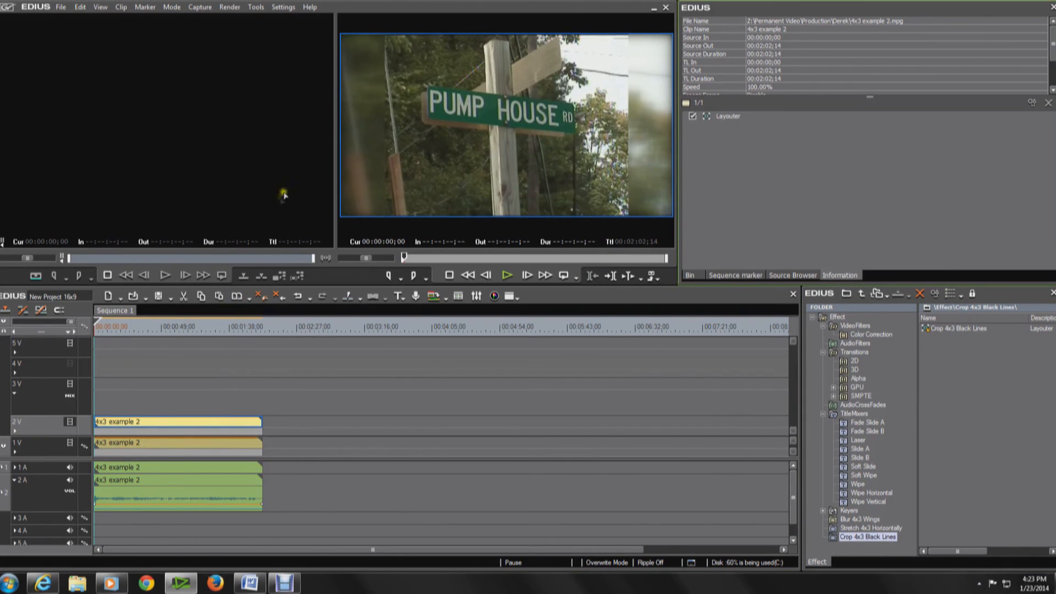